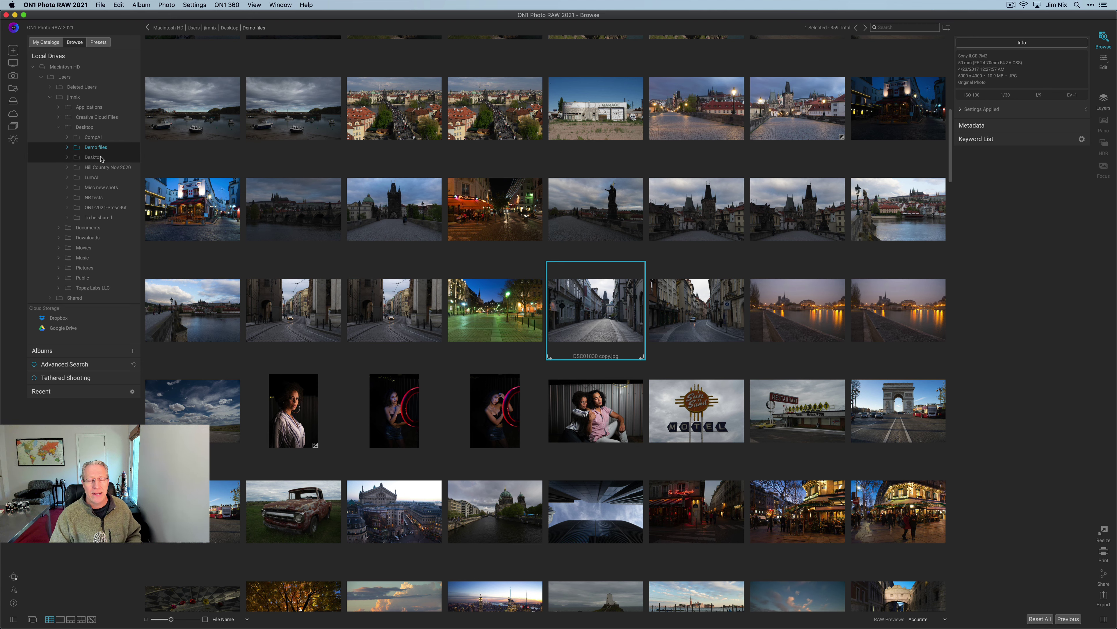
Step: Look through the Misc new shots folder, then open Hill Country Nov 2020 with its 182 river photos
click(101, 188)
scroll(545, 308, down, 10)
click(589, 262)
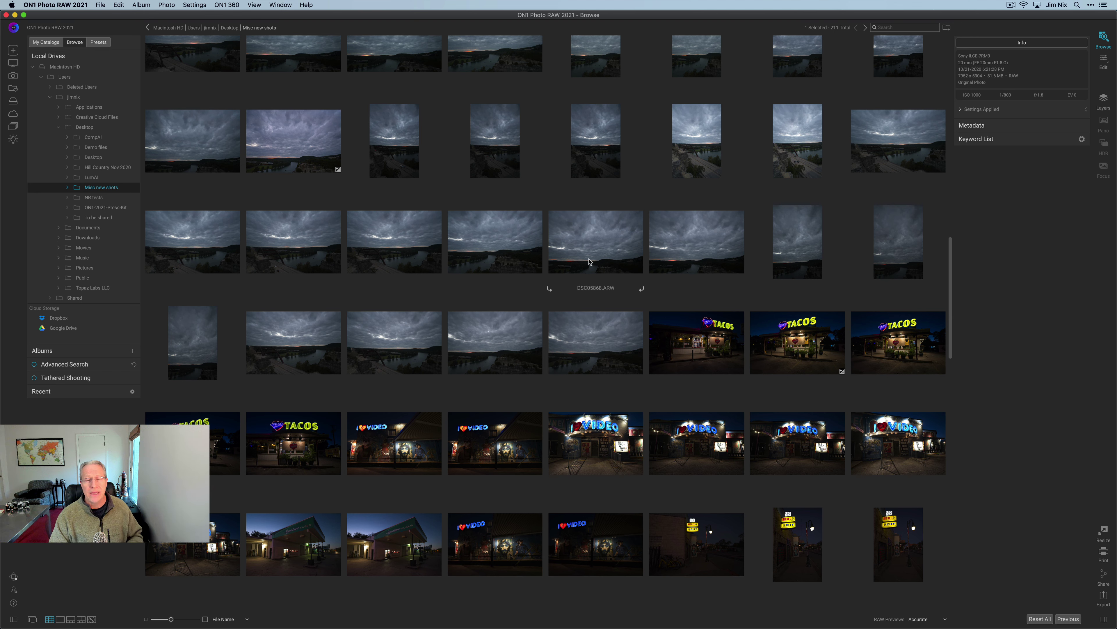
click(108, 167)
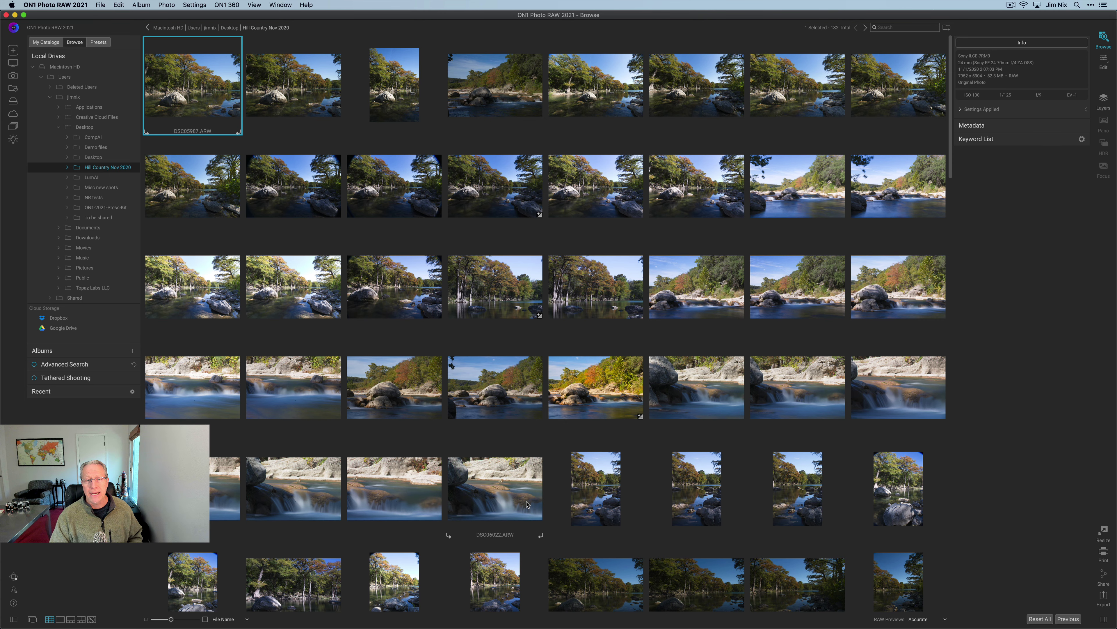
Step: Hide, restore, then hide the folder list again to enlarge the thumbnails
key(super+Left)
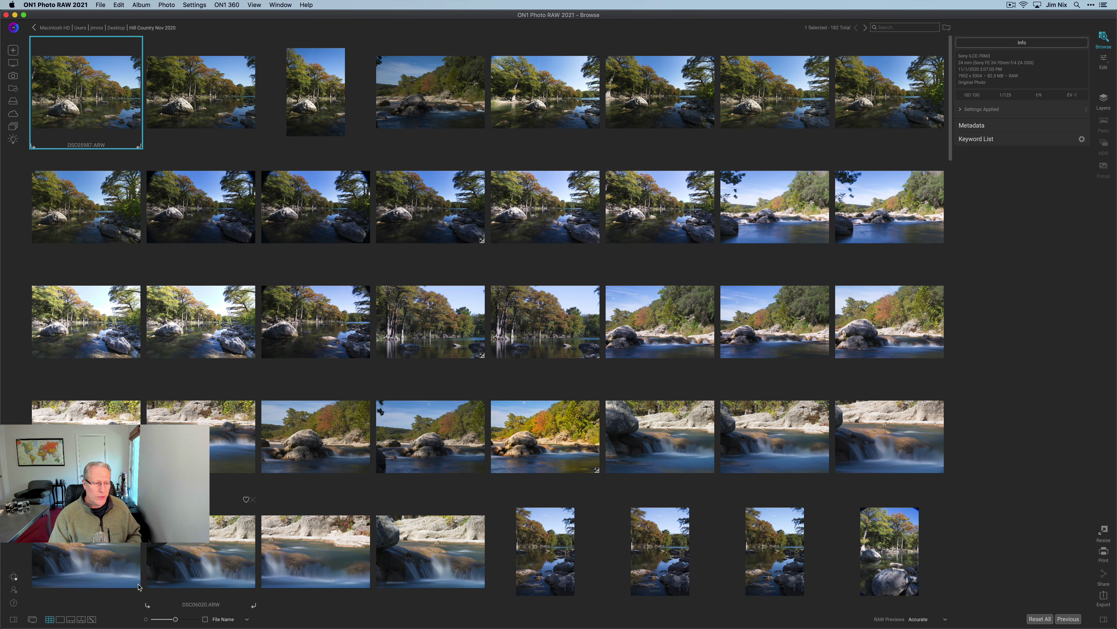
click(14, 620)
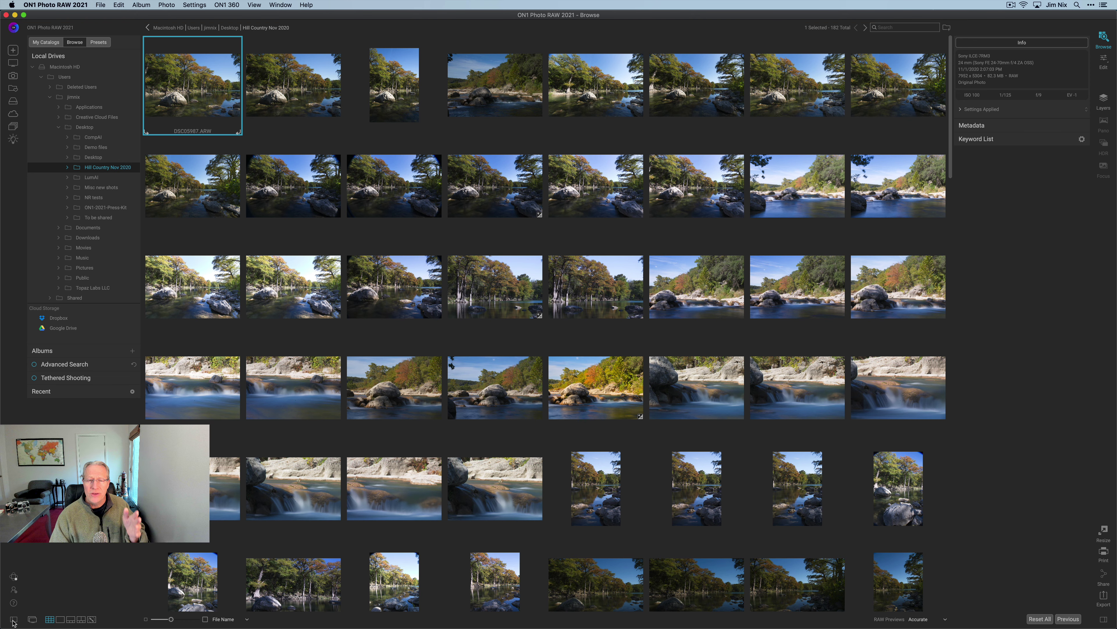
click(13, 619)
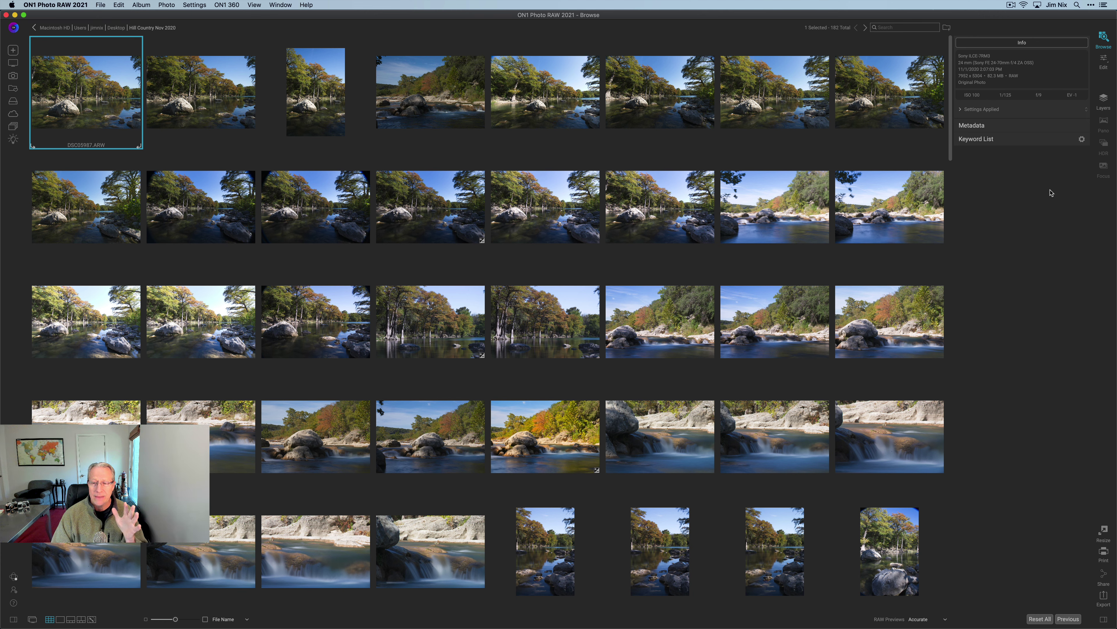
Step: Switch from the first river photo to the cypress riverbank shot DSC06006.ARW in the Edit module
click(1104, 62)
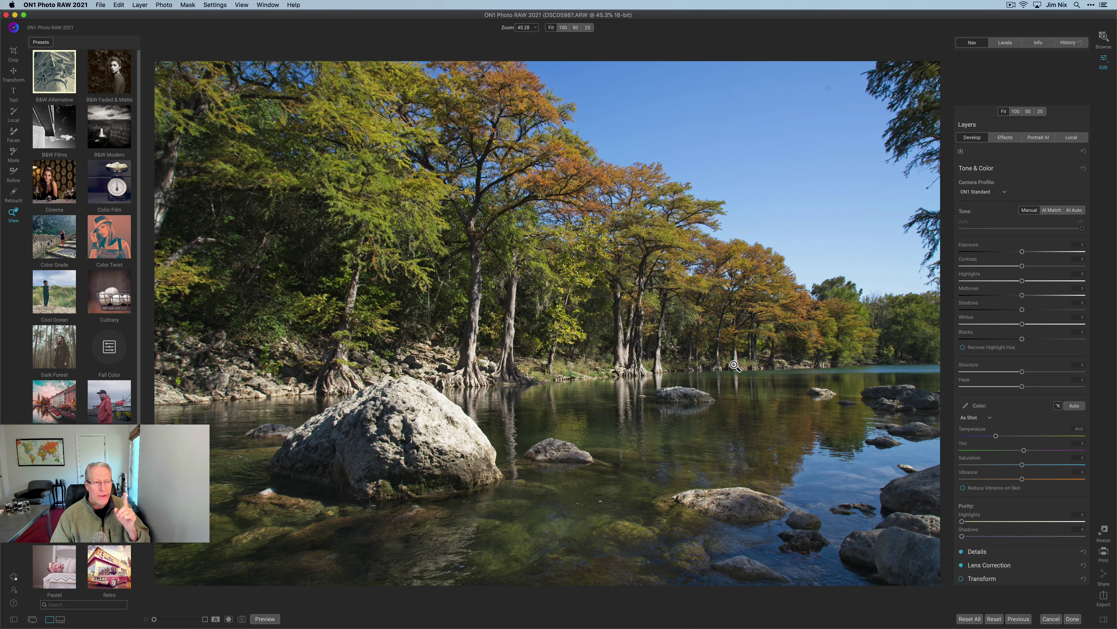
click(13, 619)
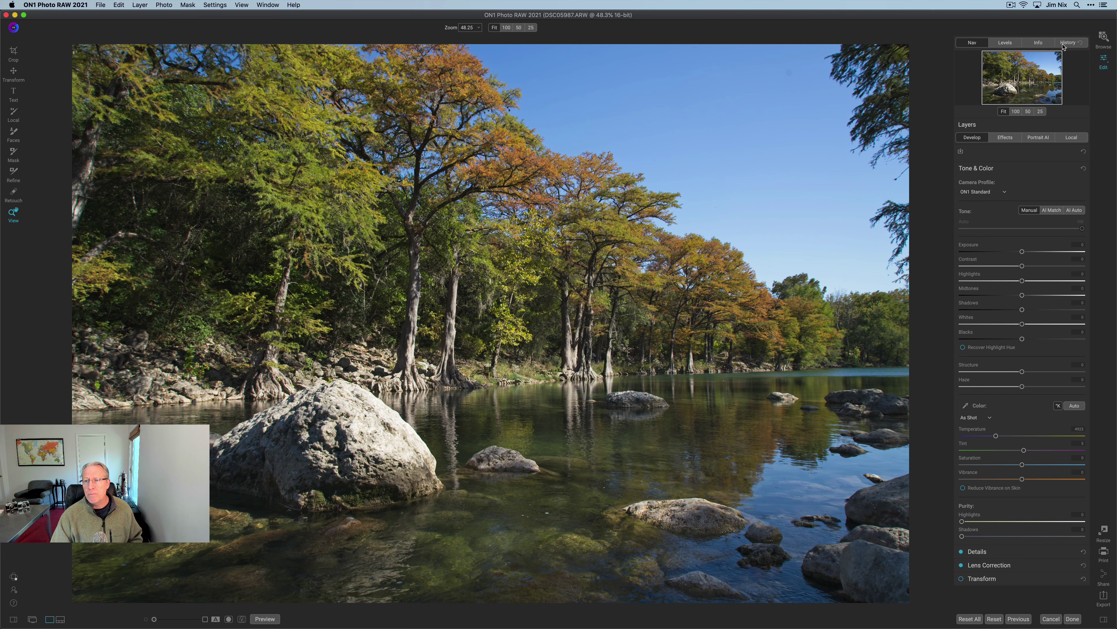
click(1104, 39)
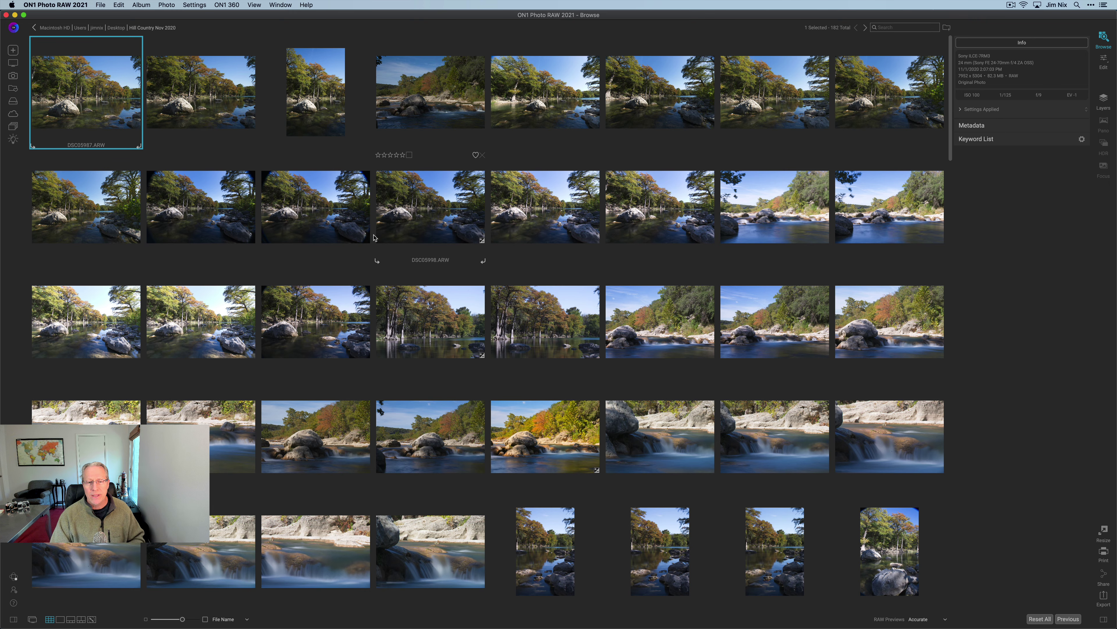
click(455, 294)
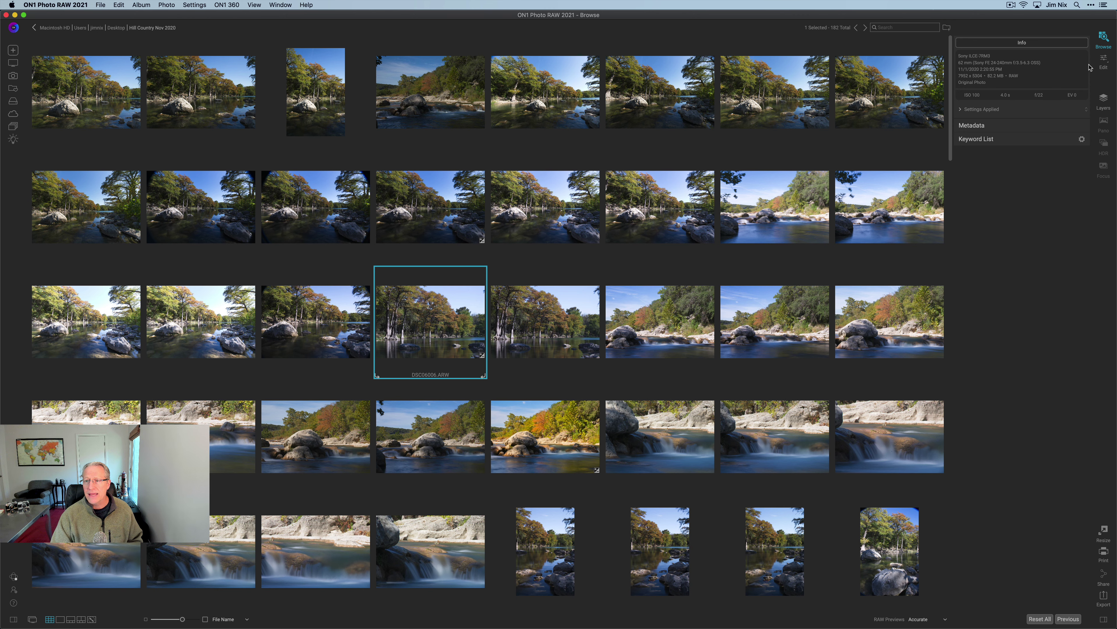
click(1104, 63)
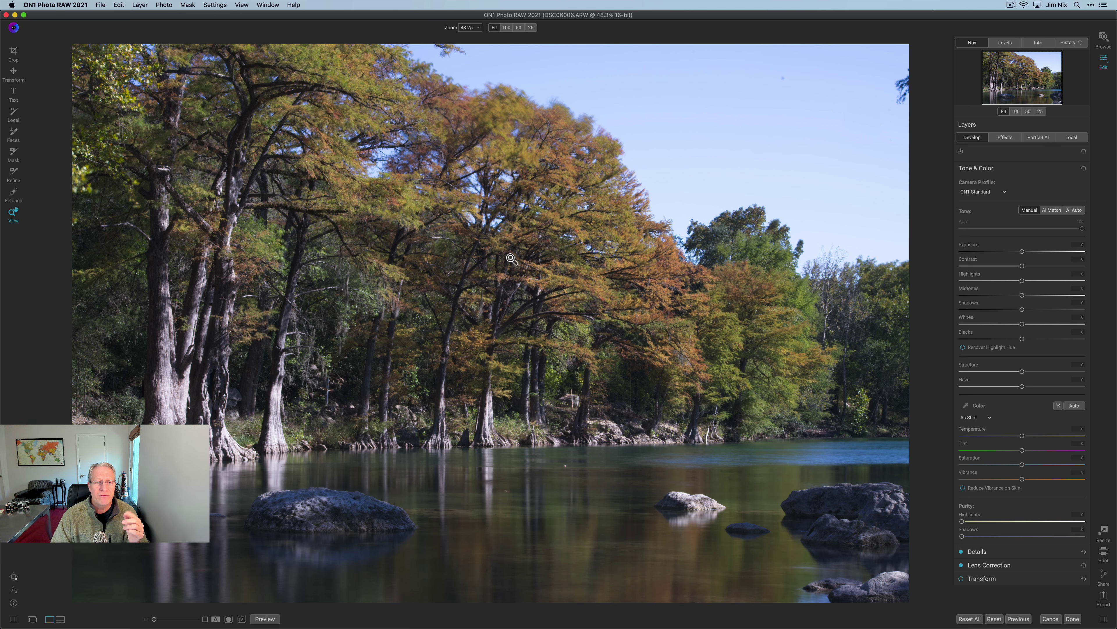
Step: Heal the small dark rock in the lower-right water using the Healing Brush with a clean-water source
click(15, 197)
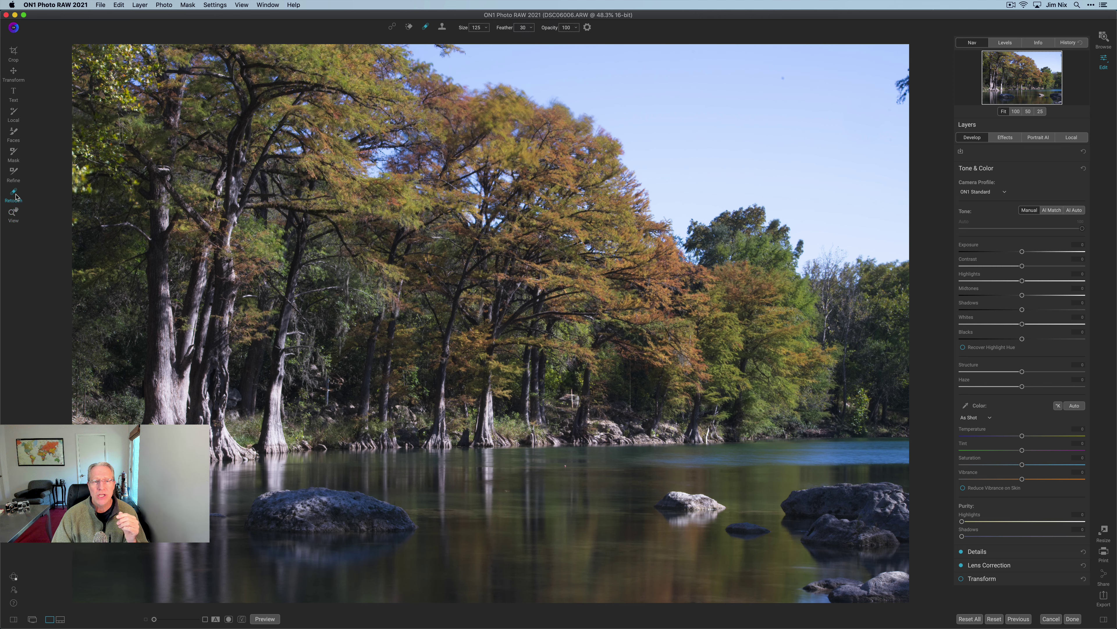
click(392, 28)
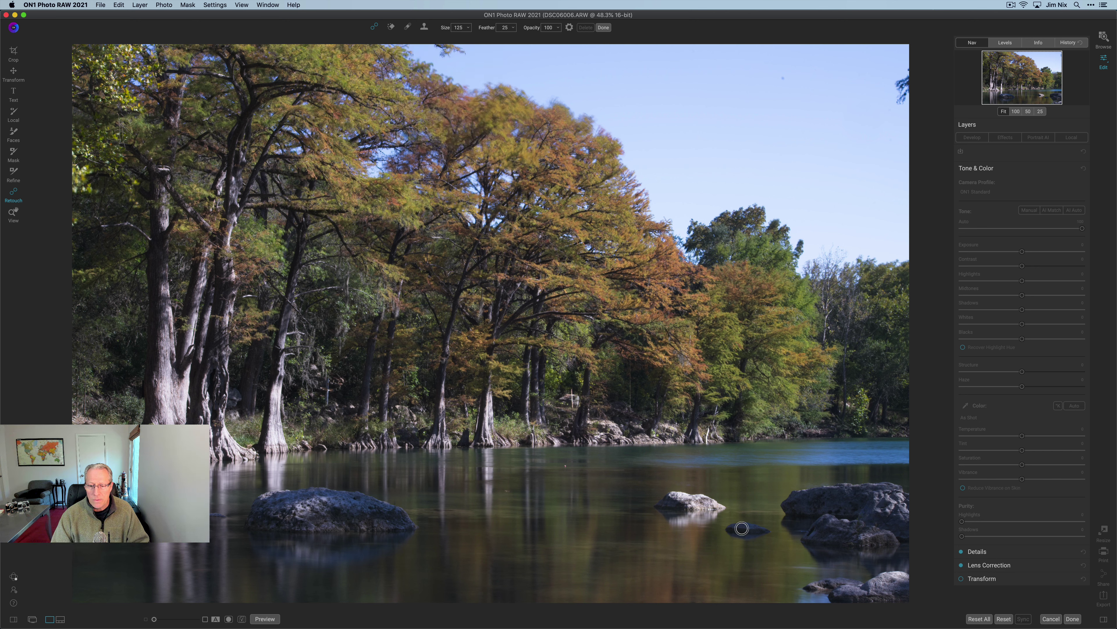
mouse_move(732, 529)
mouse_down()
mouse_move(771, 529)
mouse_move(729, 532)
mouse_up()
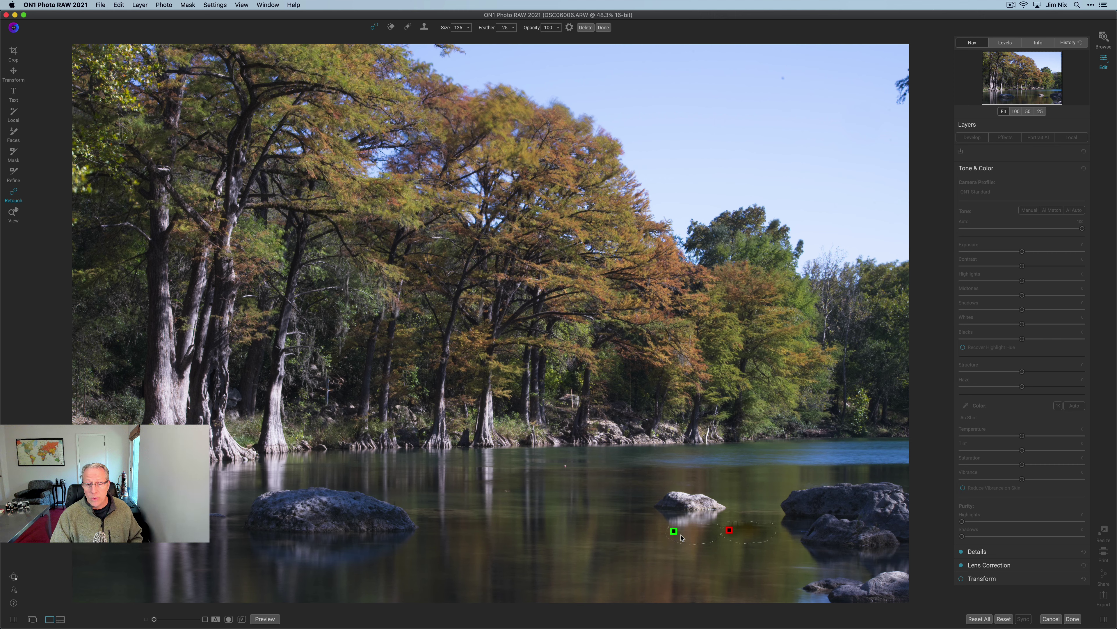
drag(675, 531, 683, 540)
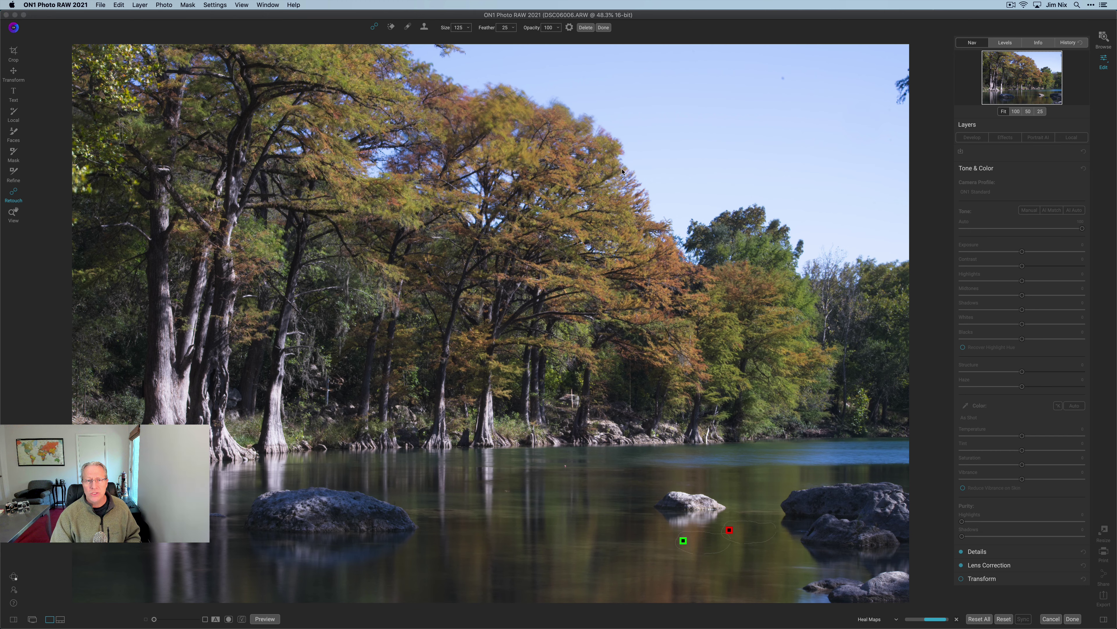
click(604, 27)
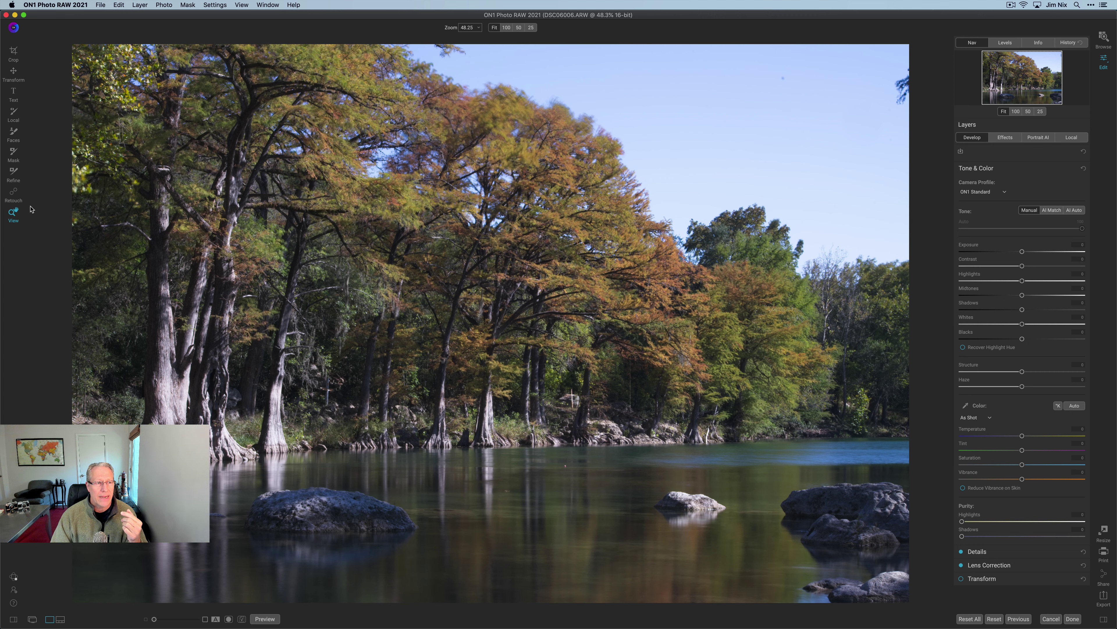
Step: Use the Perfect Eraser brush on the sky speck, a water spot and the right-hand tree edge
click(14, 194)
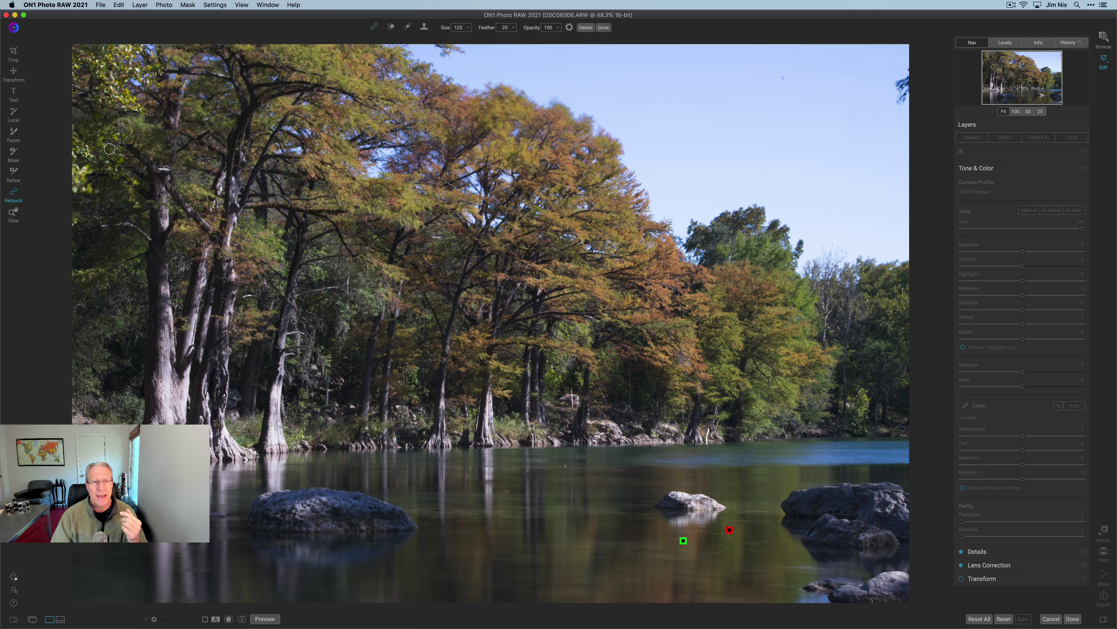
click(409, 27)
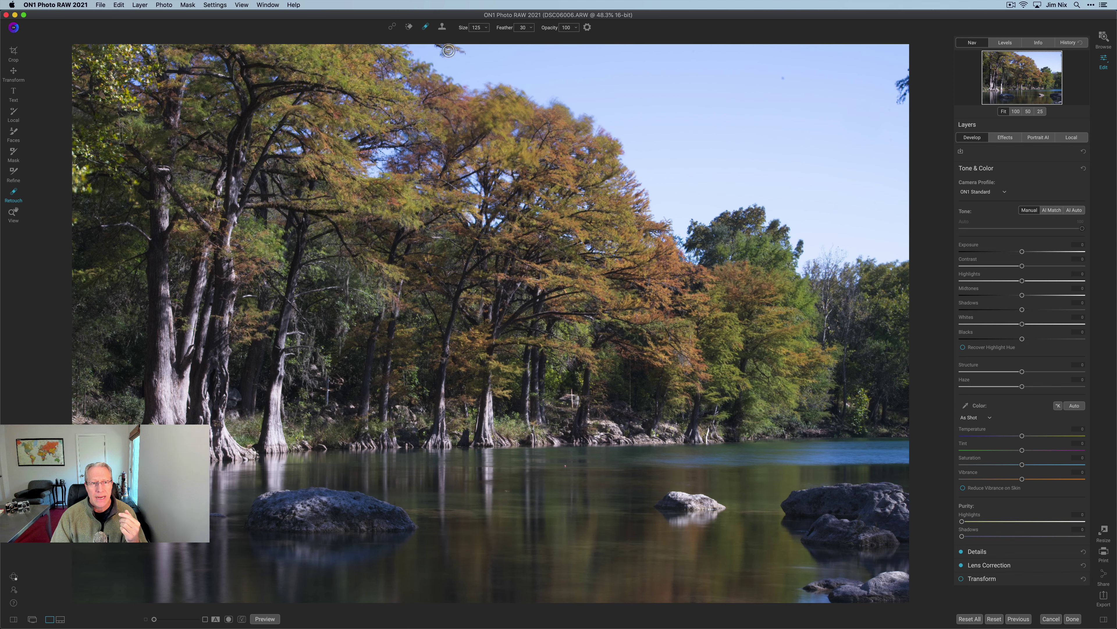
mouse_move(434, 42)
mouse_down()
mouse_move(466, 52)
mouse_move(439, 52)
mouse_up()
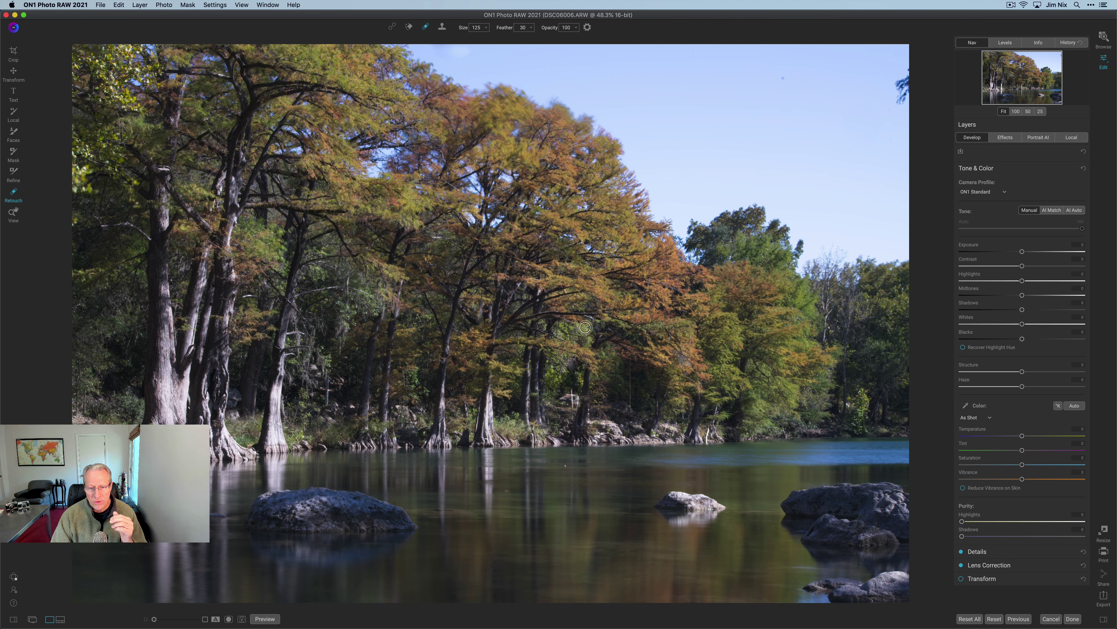
click(507, 489)
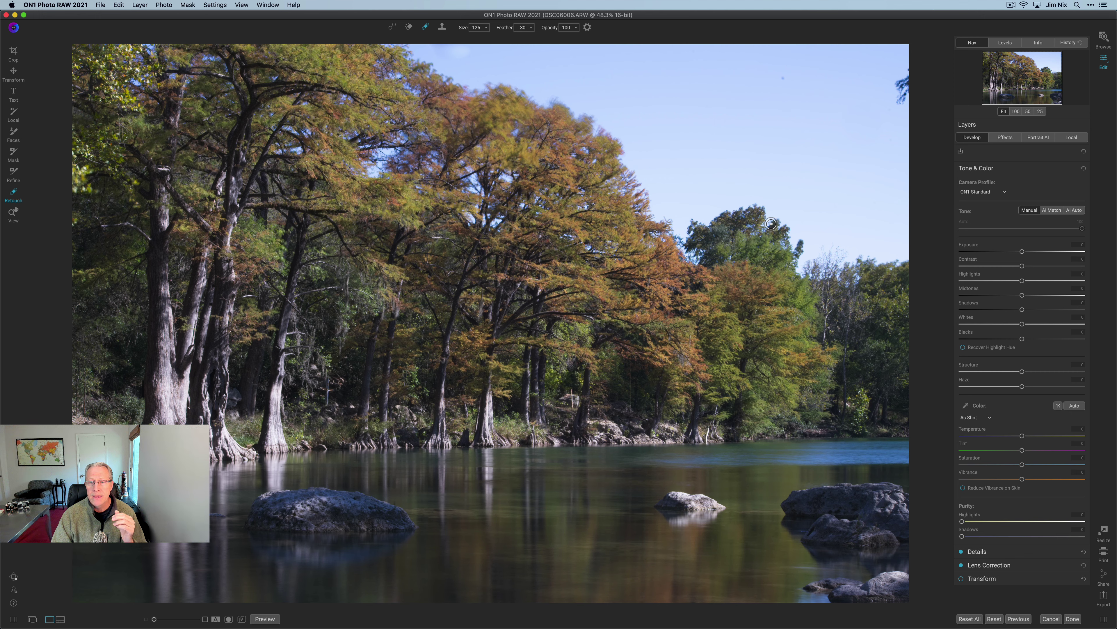
click(783, 82)
drag(885, 109, 909, 71)
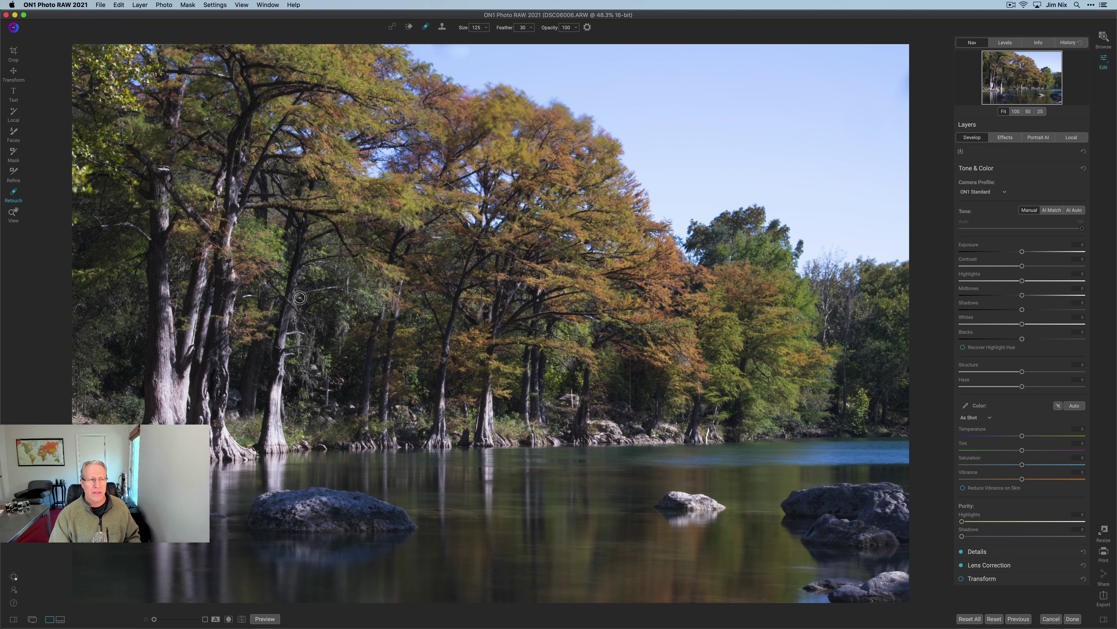
click(13, 215)
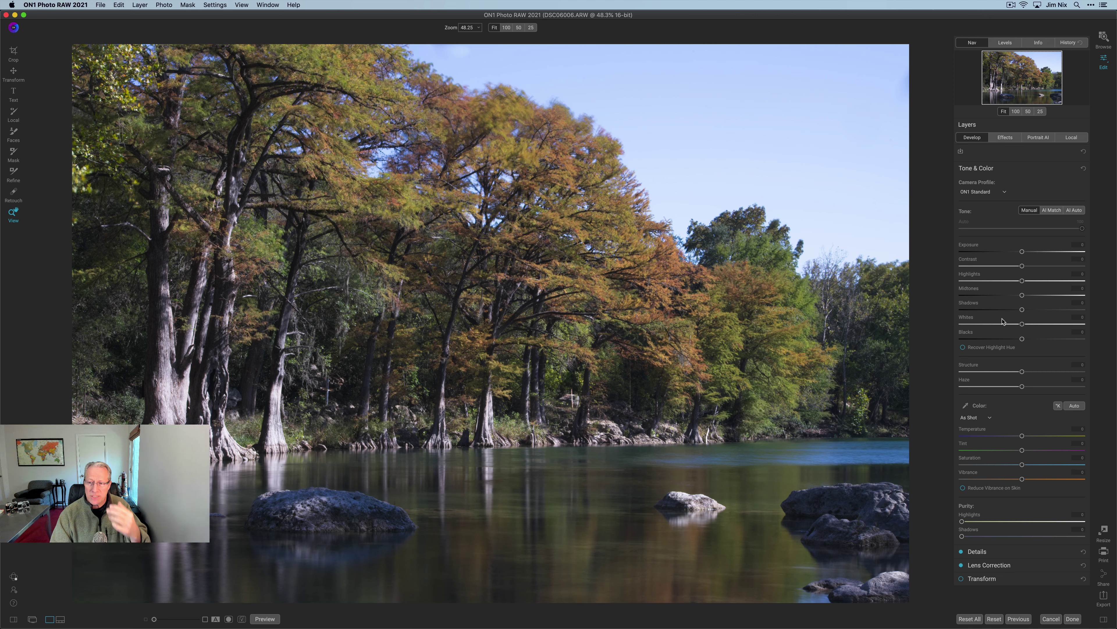
Step: In Tone & Color, raise Contrast to 15, tweak Structure, set Temperature -2 and Vibrance 1
drag(1022, 266, 1031, 312)
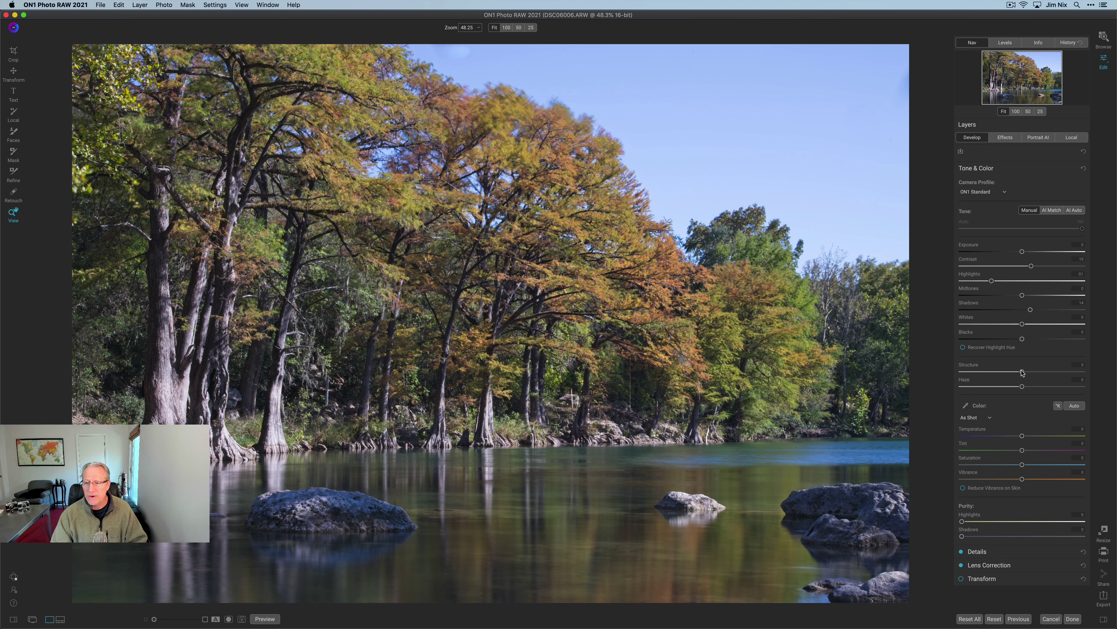
drag(1022, 372, 1011, 372)
drag(1022, 436, 1019, 436)
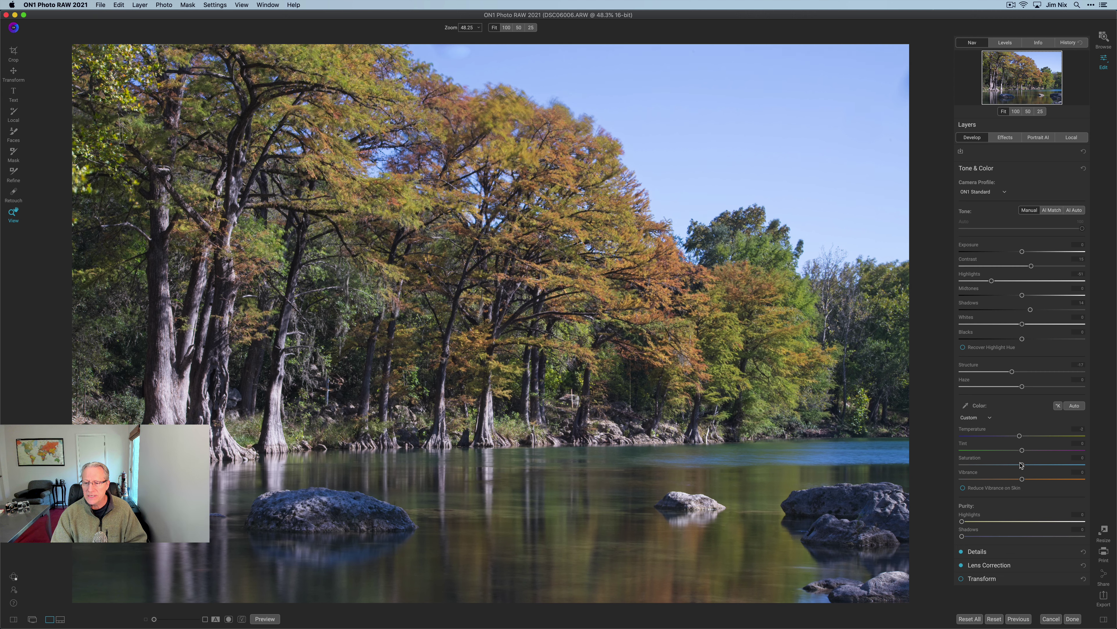
drag(1022, 479, 1026, 438)
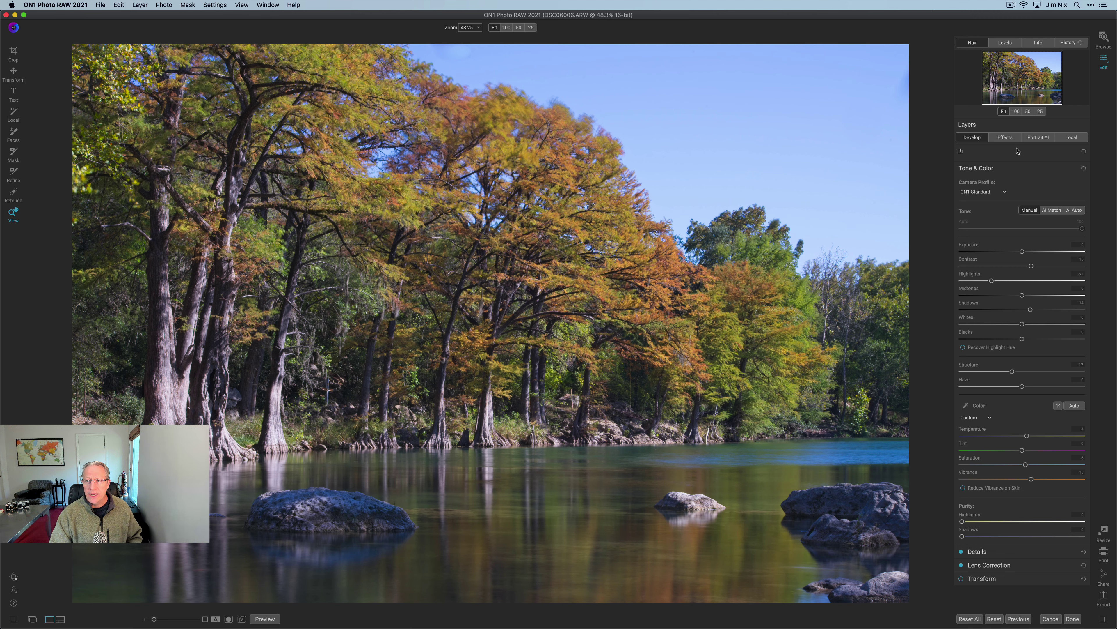
Step: Switch to the Effects module and bring up the Add Filter browser
click(1007, 137)
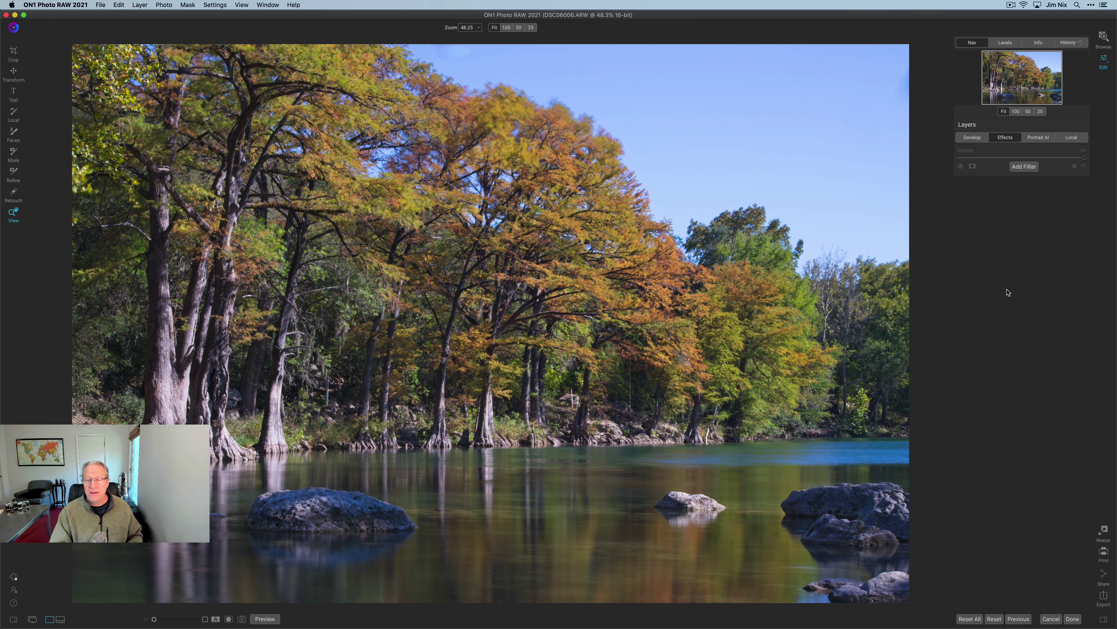
click(1028, 170)
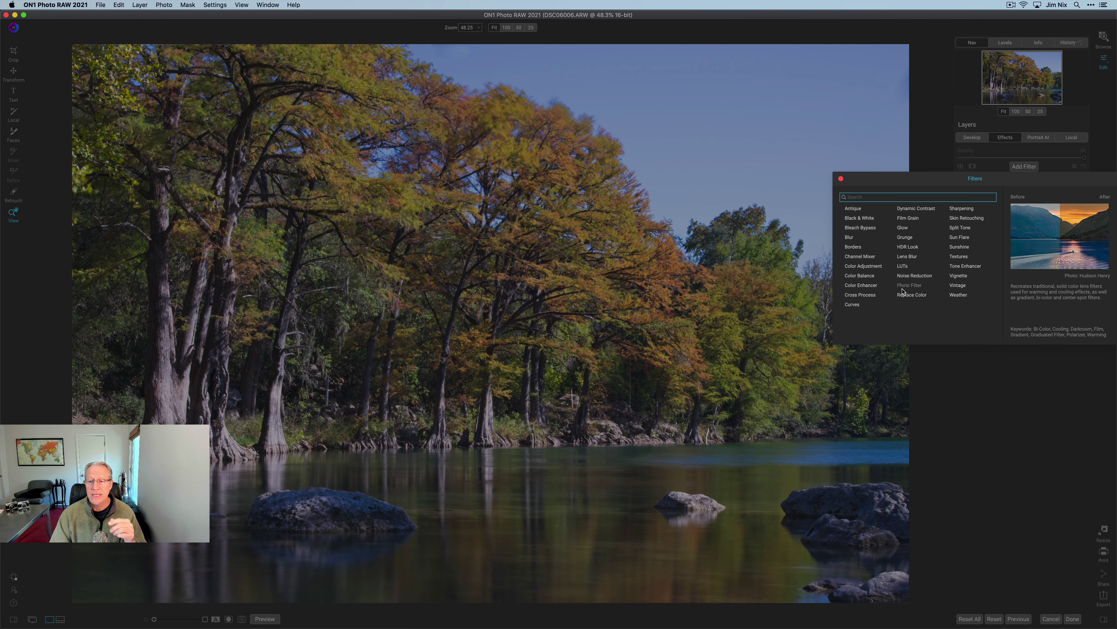
Step: Add Replace Color and sample the tan cypress foliage as its target colour
click(912, 296)
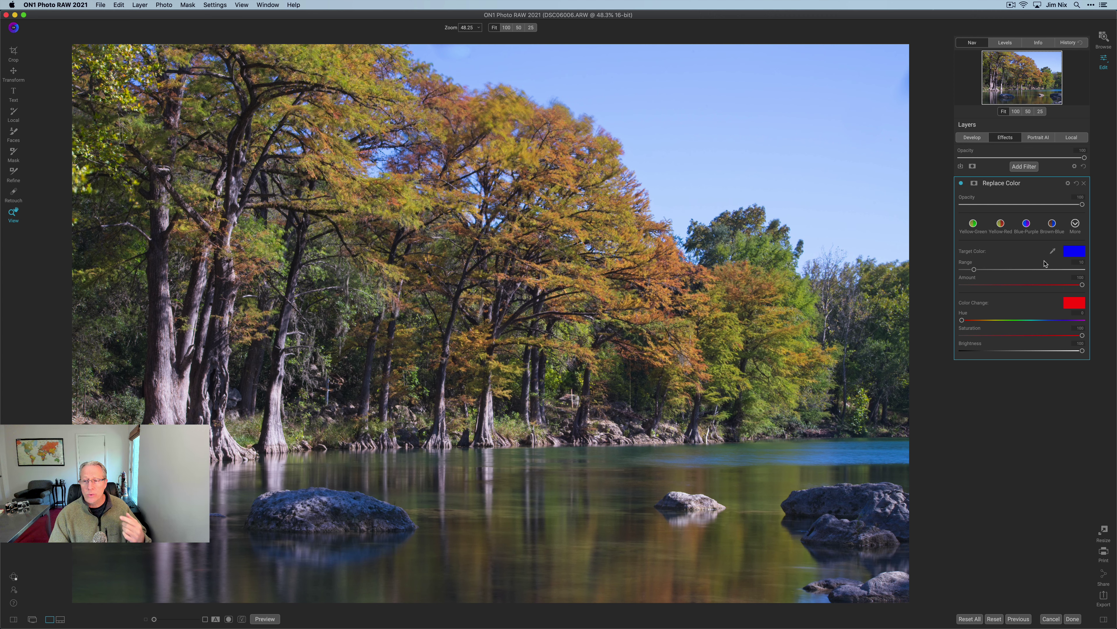
click(1053, 251)
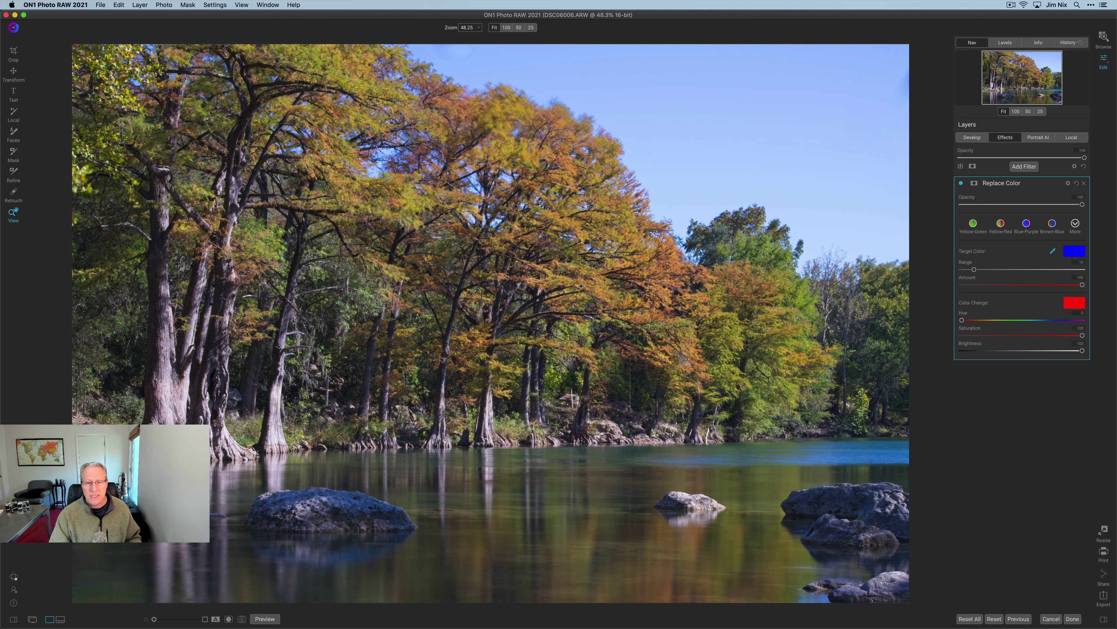
click(586, 271)
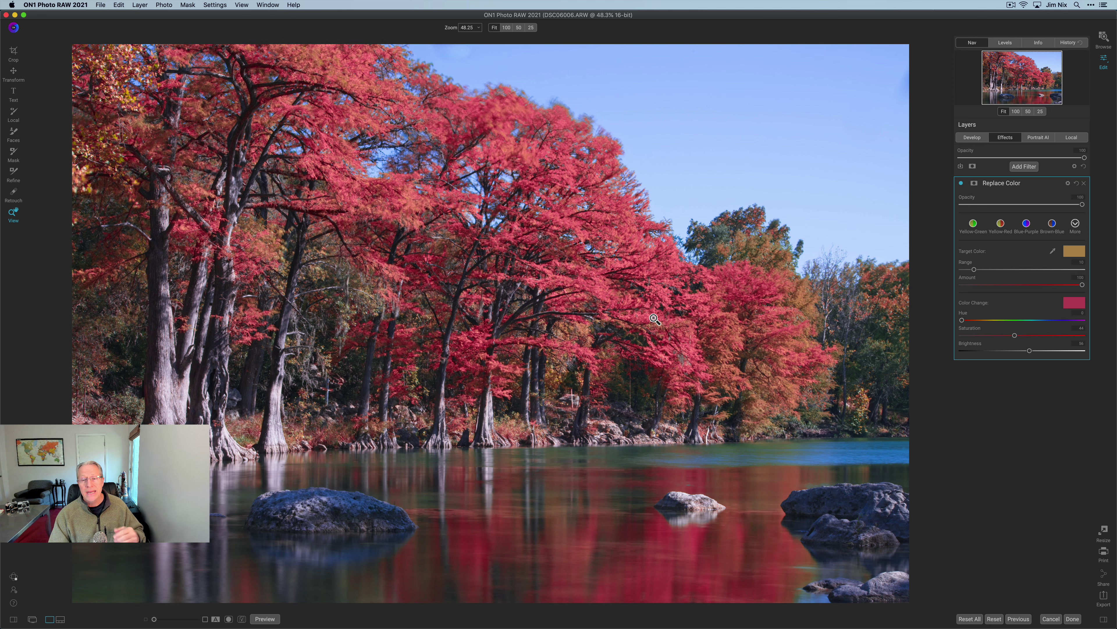
Step: Set the Color Change swatch to a slightly darker, less saturated red-orange in the Colors picker
click(1074, 302)
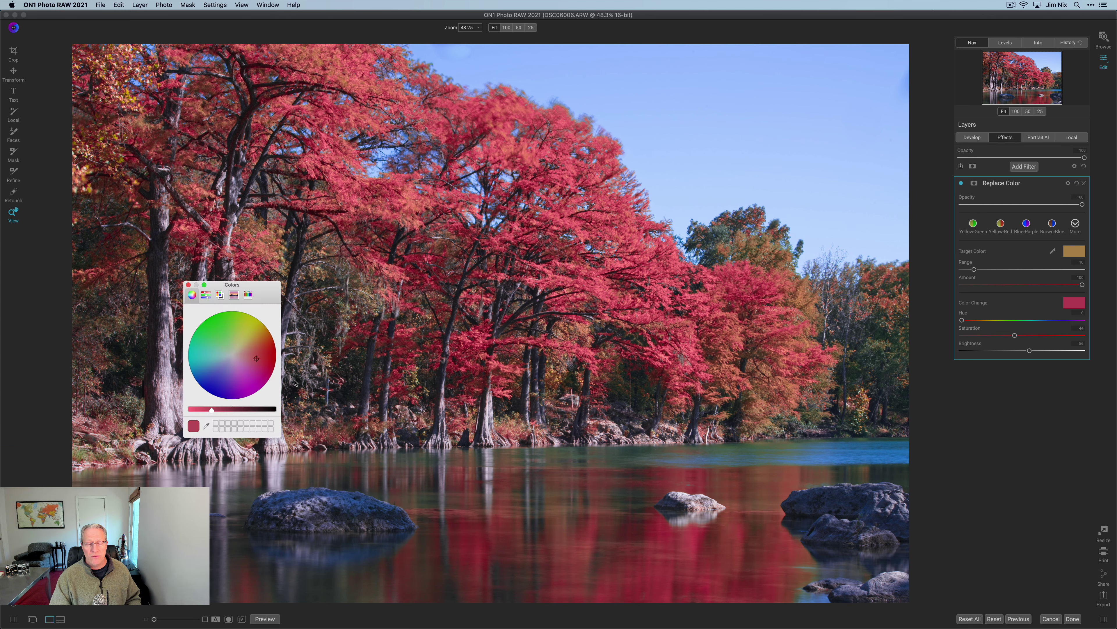
click(210, 410)
drag(210, 412, 197, 410)
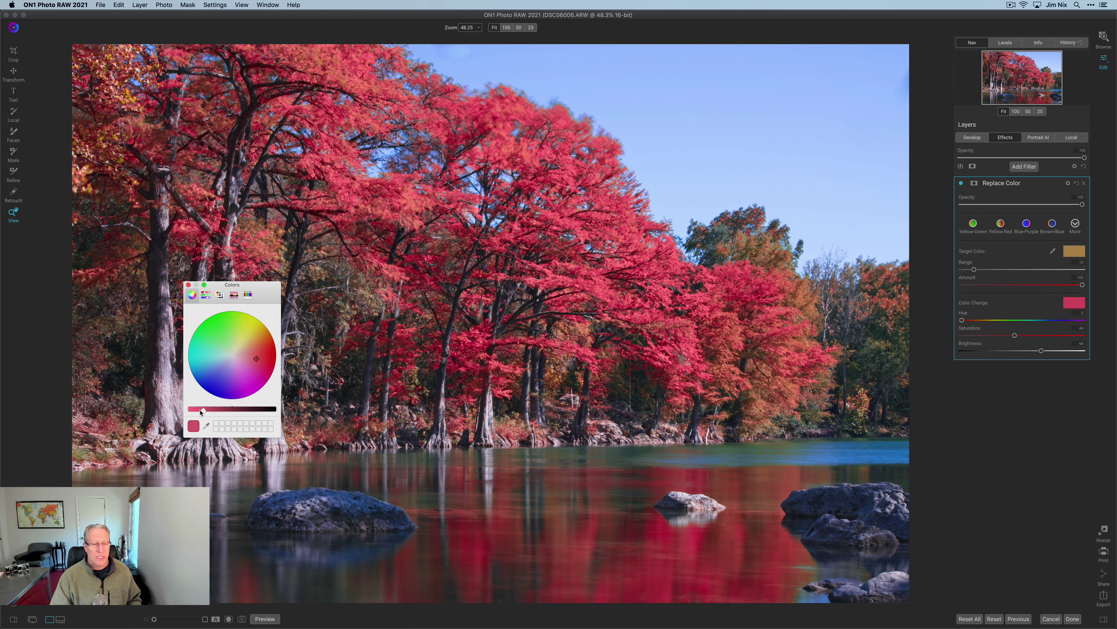
click(232, 371)
click(256, 345)
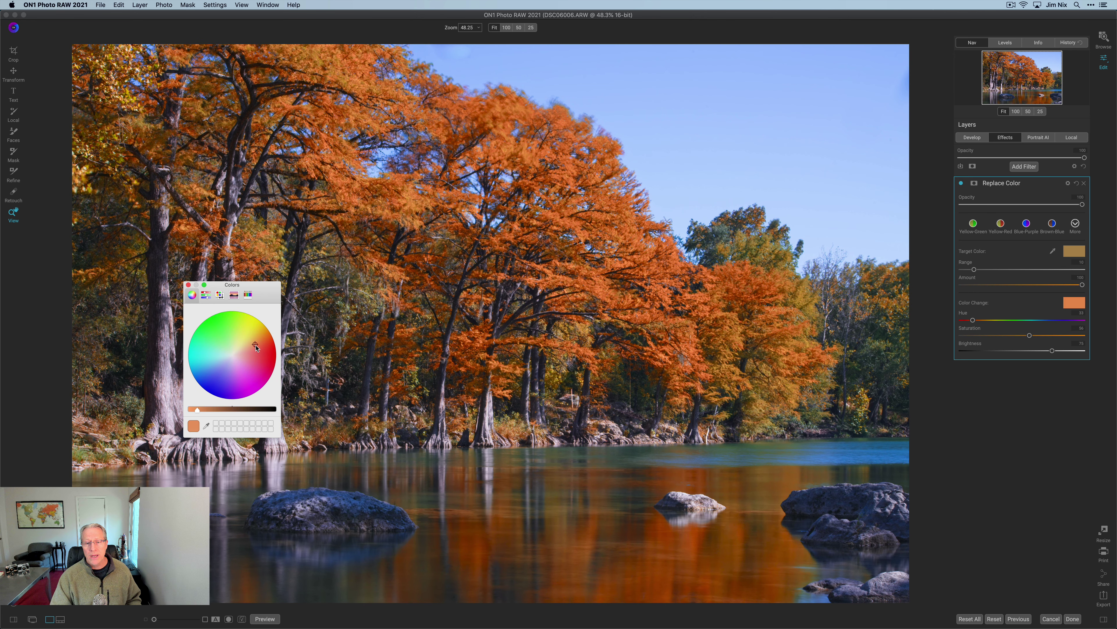
drag(257, 347, 252, 351)
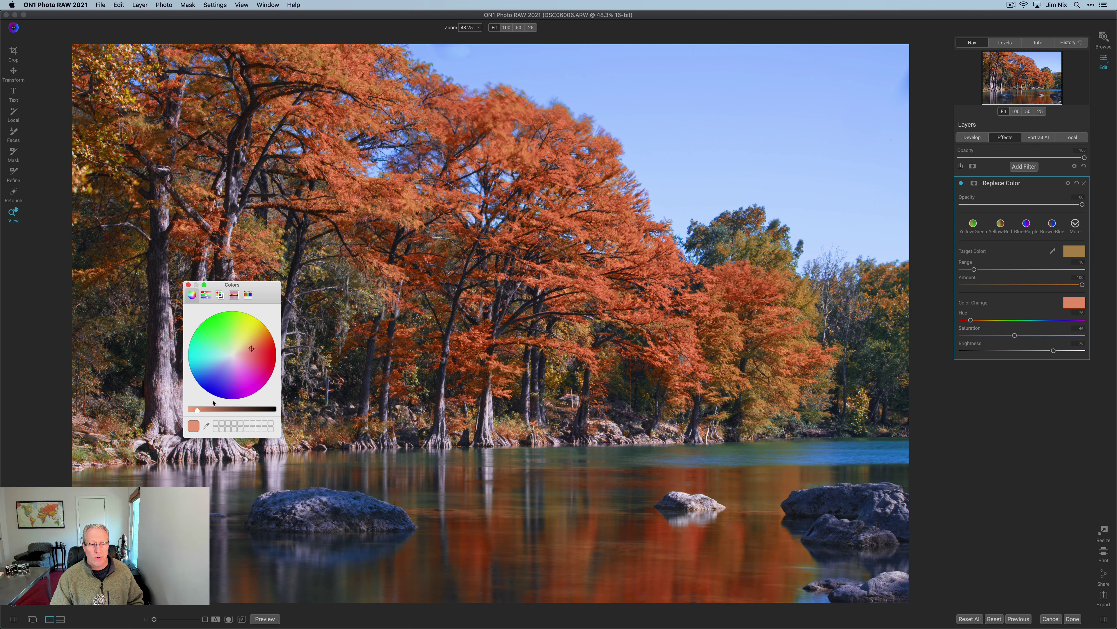
drag(198, 410, 204, 410)
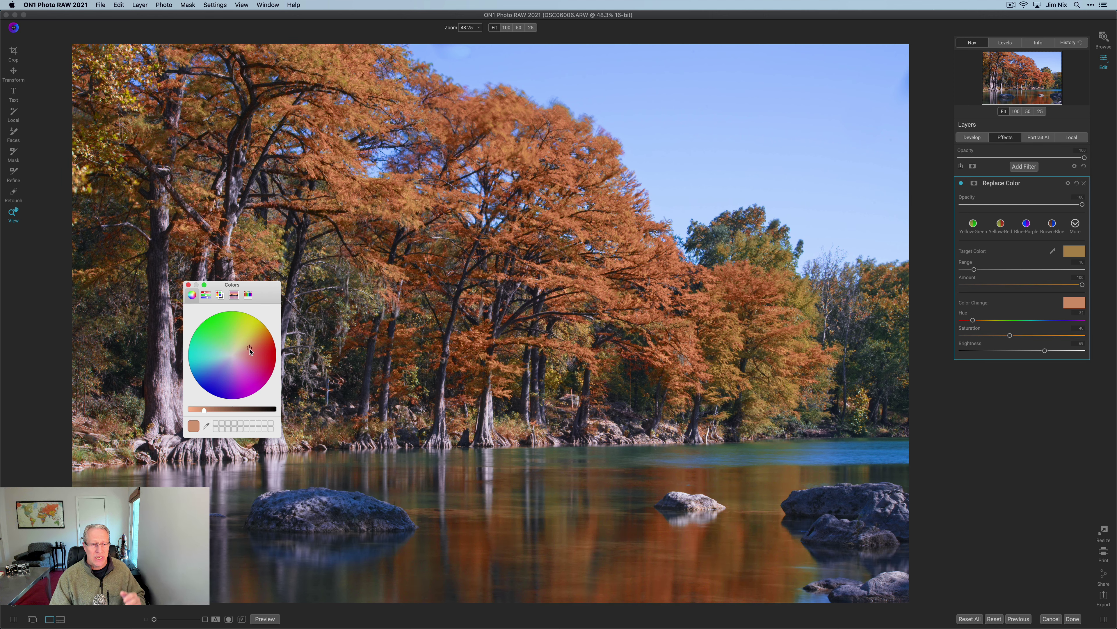
drag(253, 352, 251, 354)
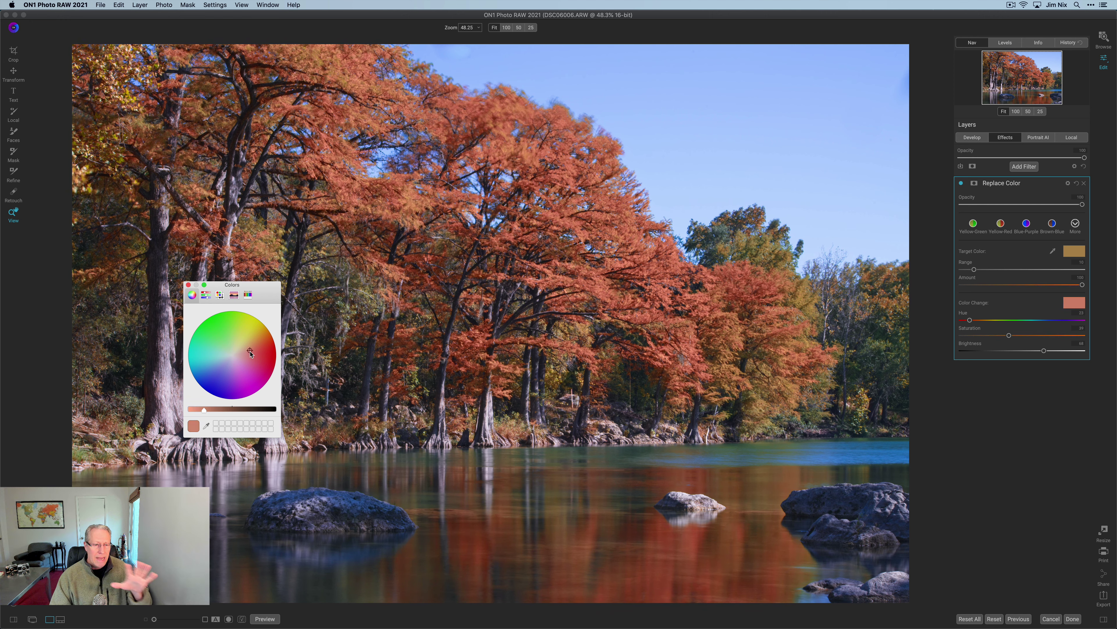
click(188, 285)
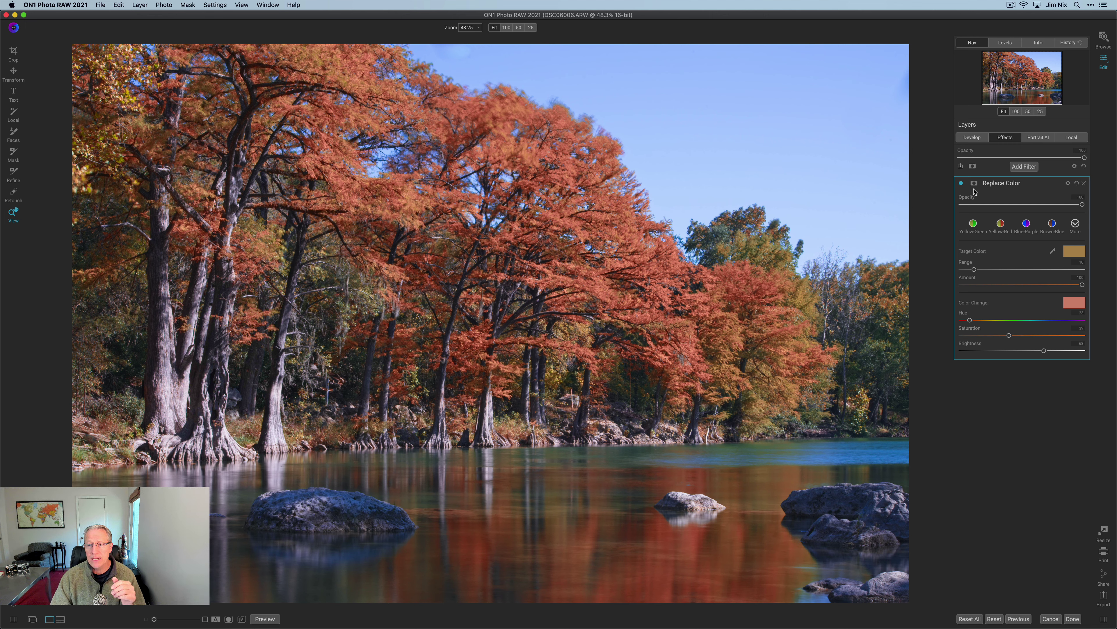
Step: Toggle Replace Color to compare, set its opacity to 65, then hide it again
click(961, 183)
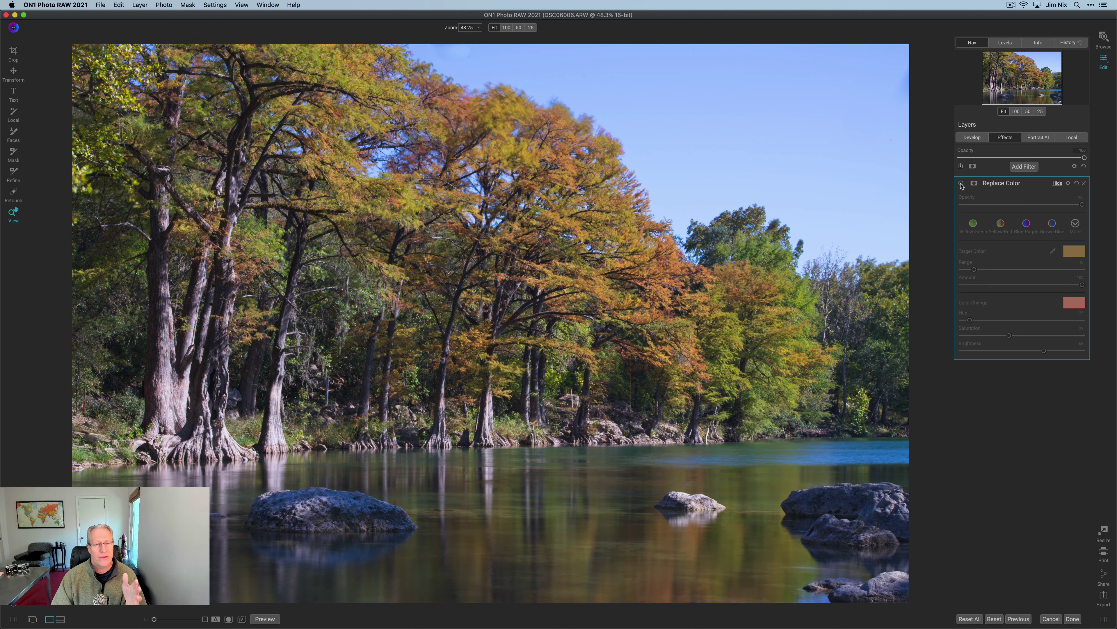
click(961, 183)
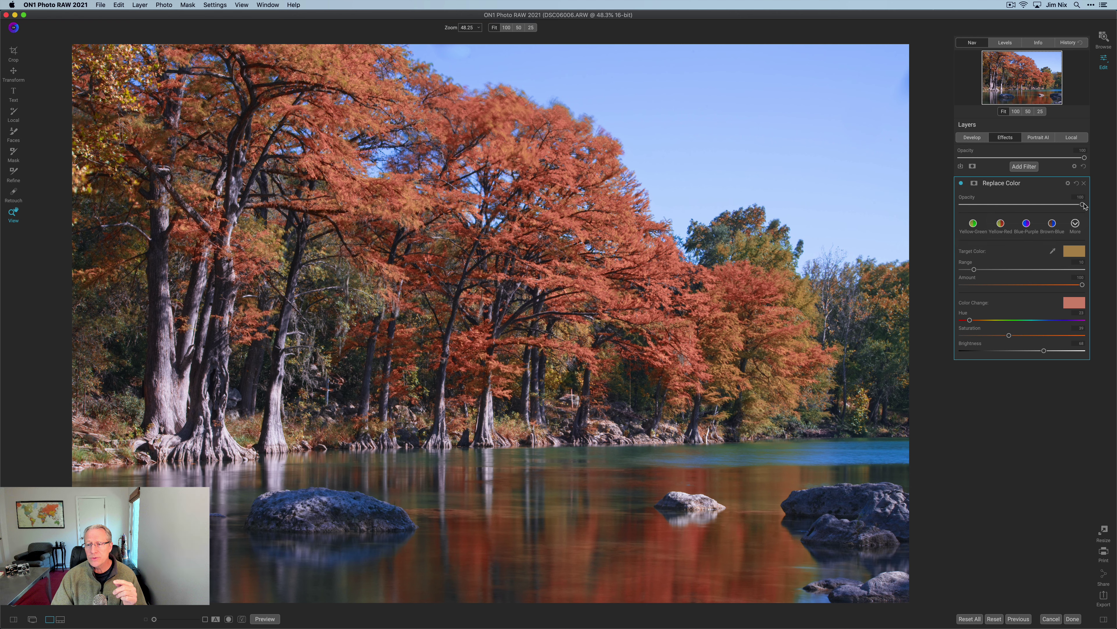
drag(1082, 205, 1037, 209)
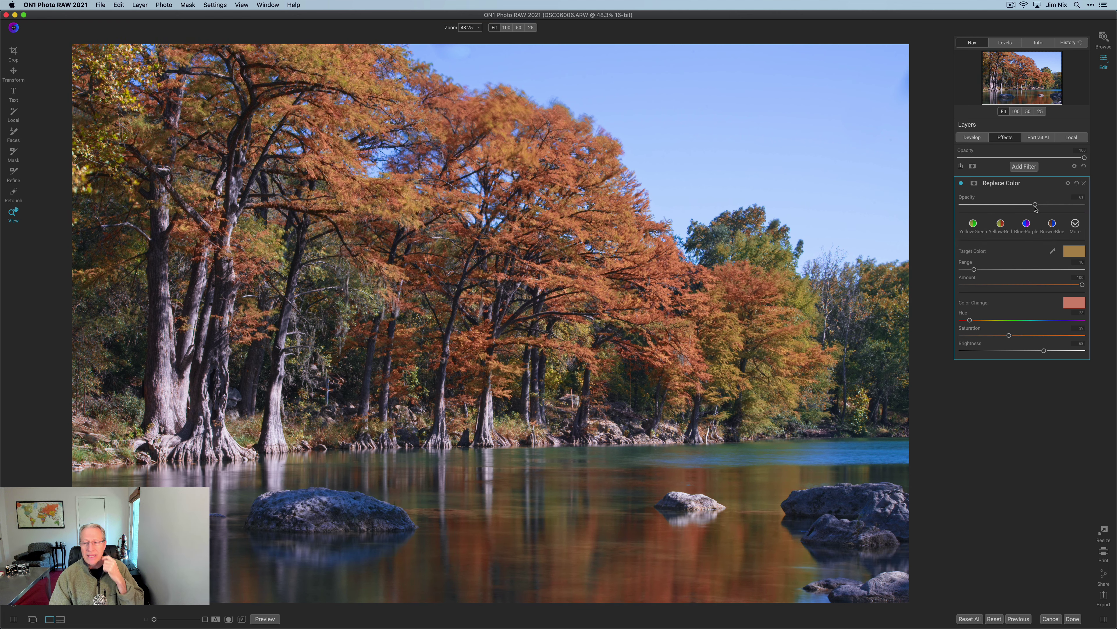
drag(1036, 208, 1041, 208)
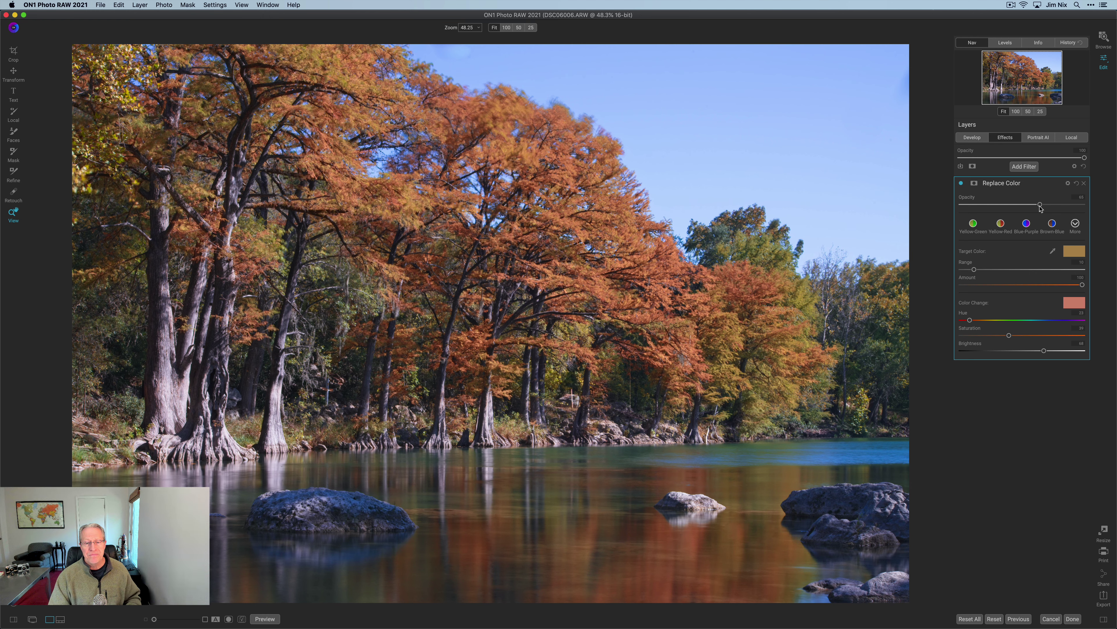
click(962, 183)
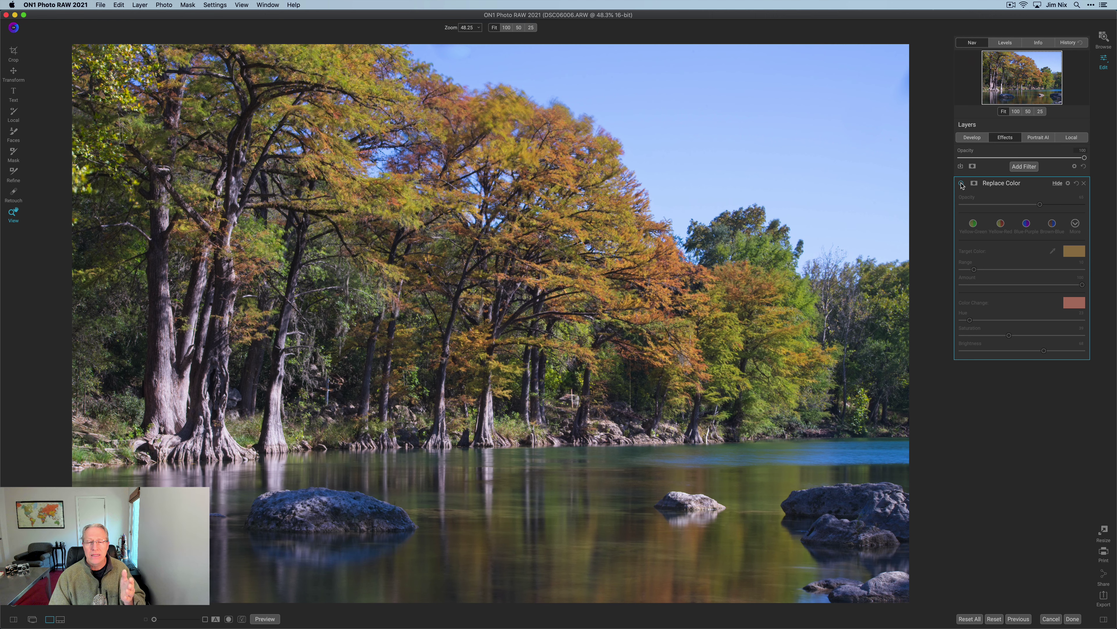
Step: Turn the Replace Color filter back on and collapse its settings to just the header
click(961, 184)
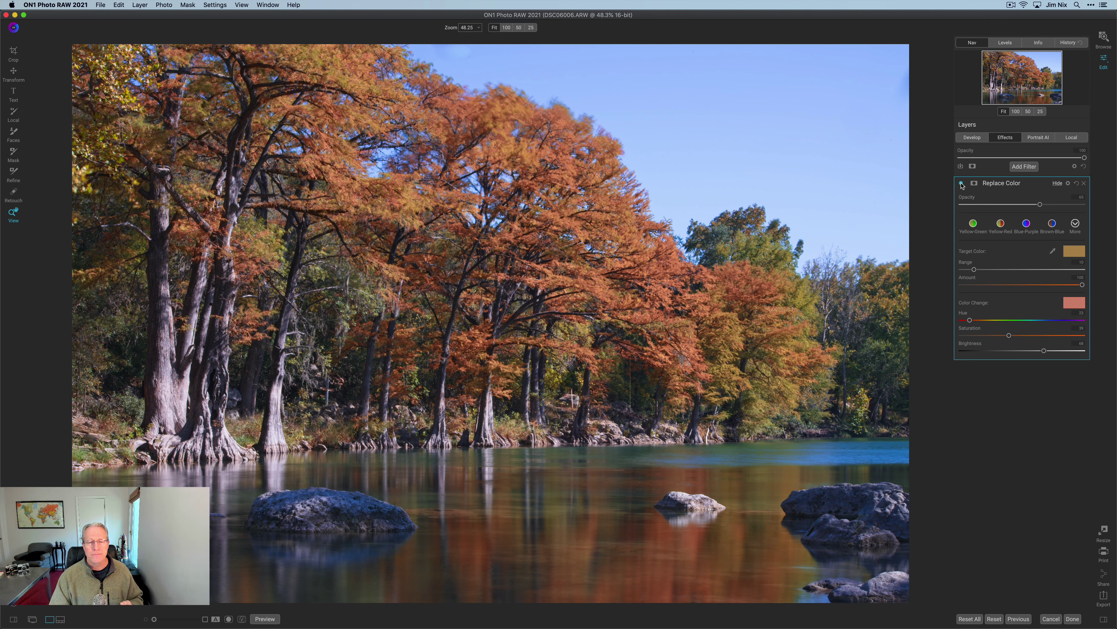
click(962, 183)
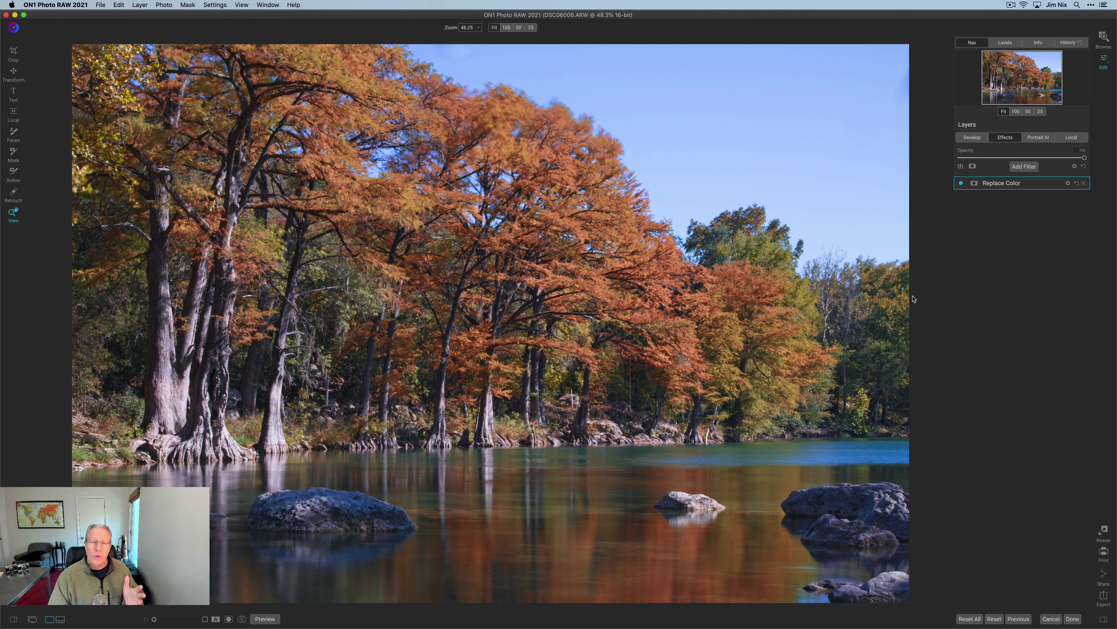
Step: Switch to the Local module to get a fresh Adjustment layer for brushing
click(1072, 141)
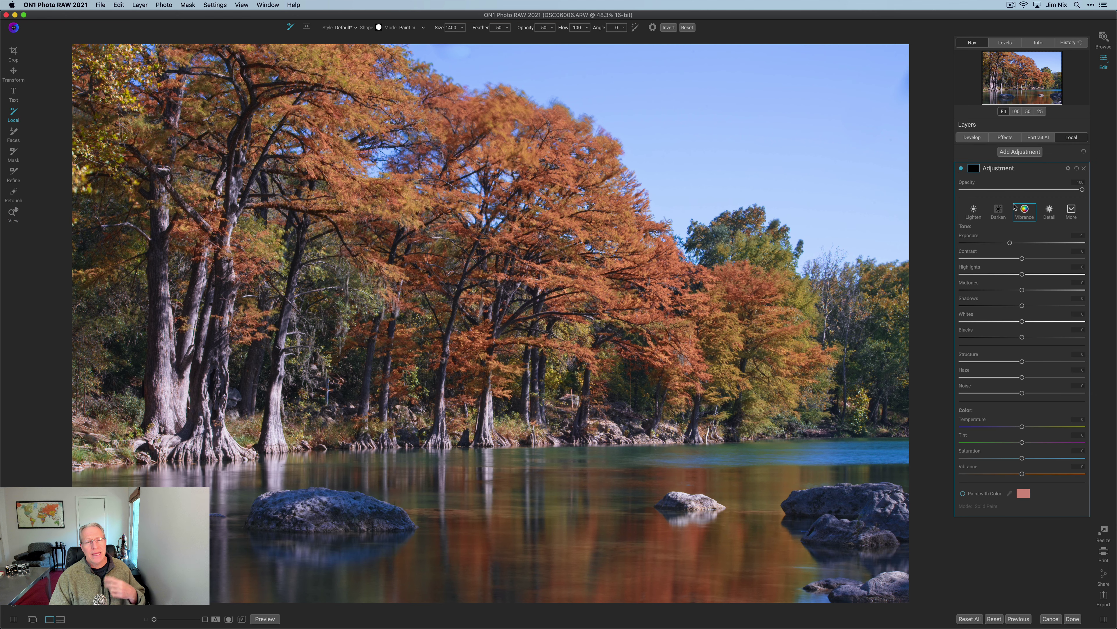